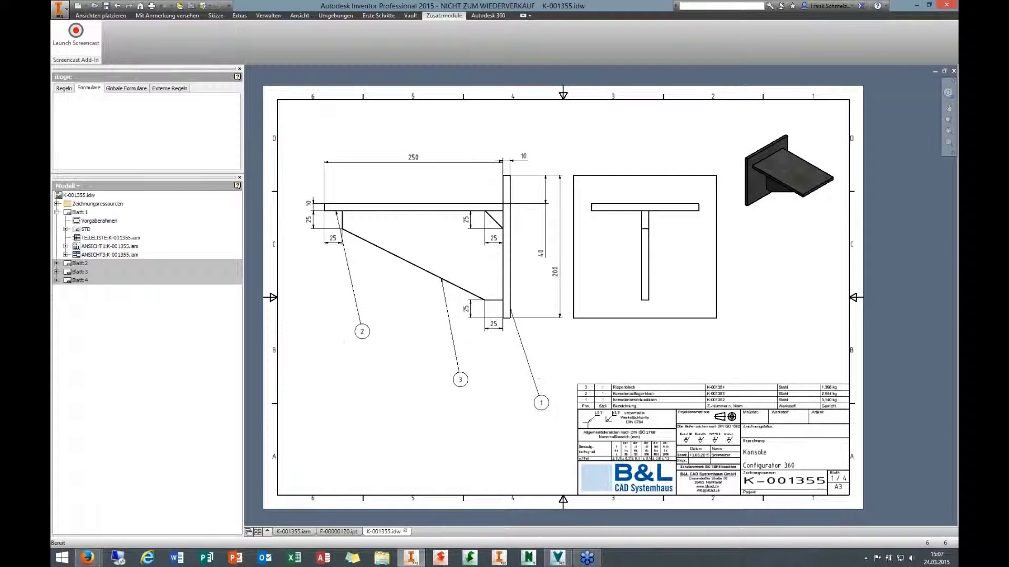
Step: Inspect plate K-001352:1 in assembly K-001355.iam and the sketches it derives from F-00000120.ipt, returning to the assembly
click(309, 536)
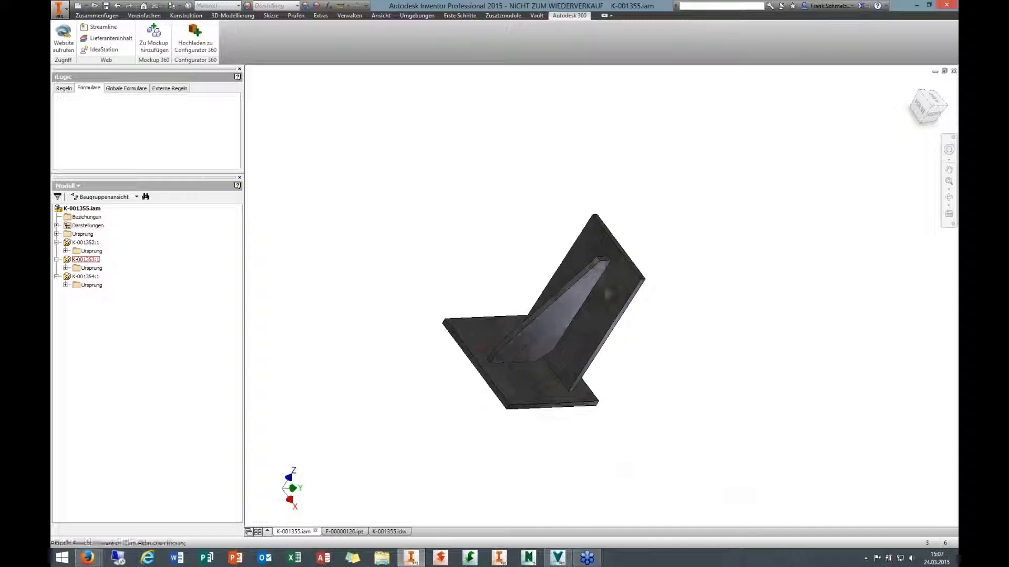
scroll(533, 314, up, 3)
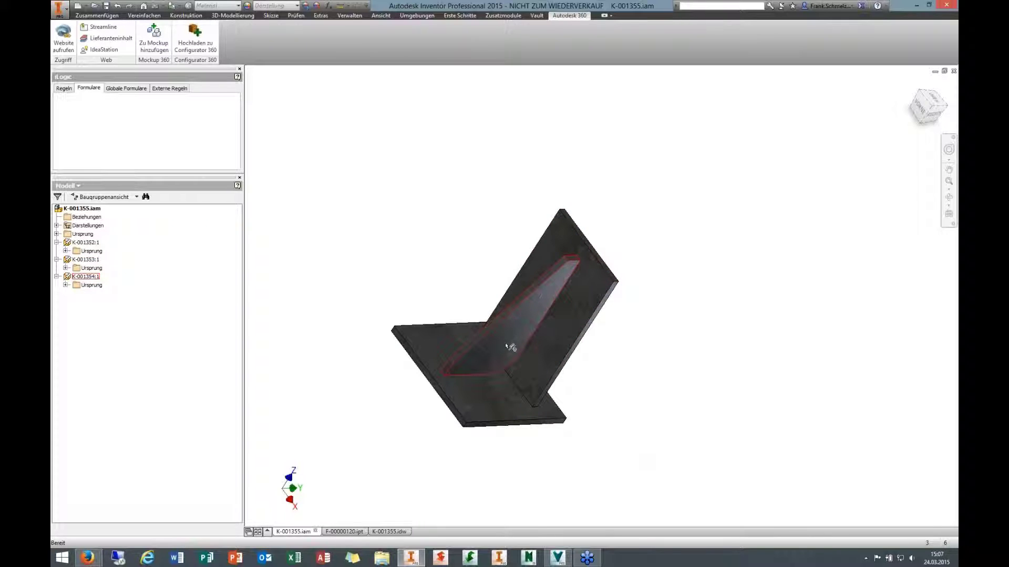
middle_drag(510, 347, 615, 281)
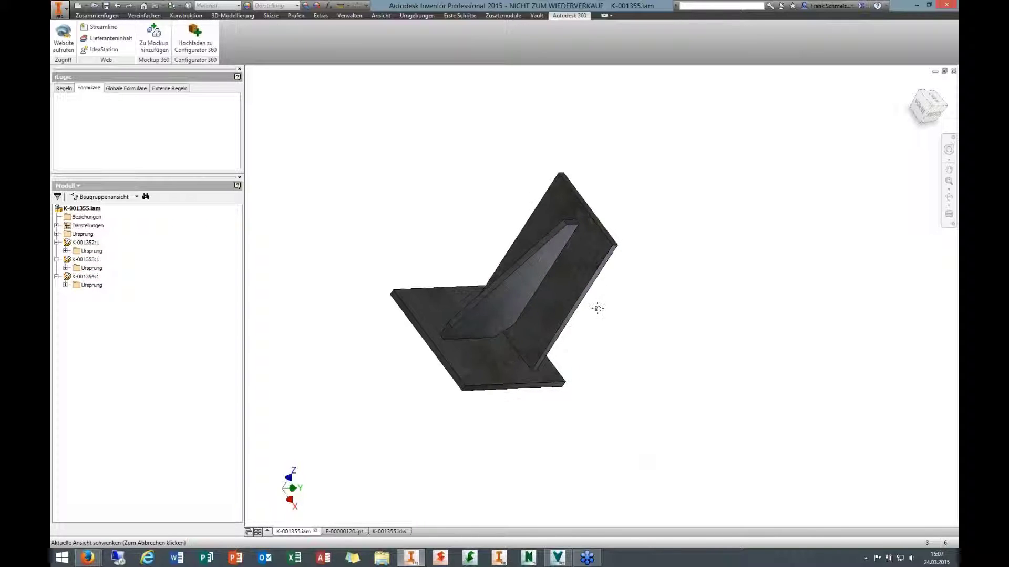
double_click(85, 243)
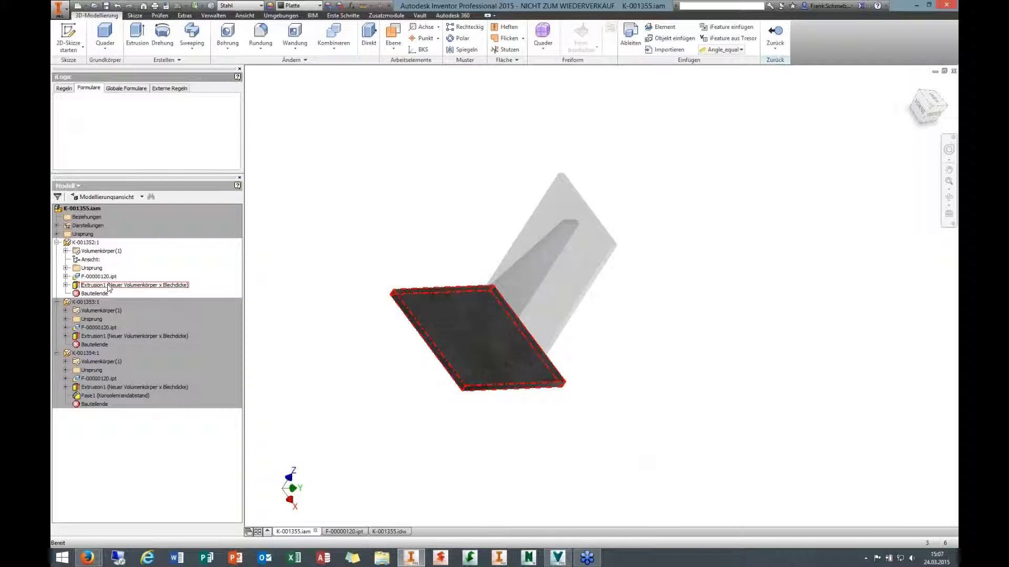
click(66, 276)
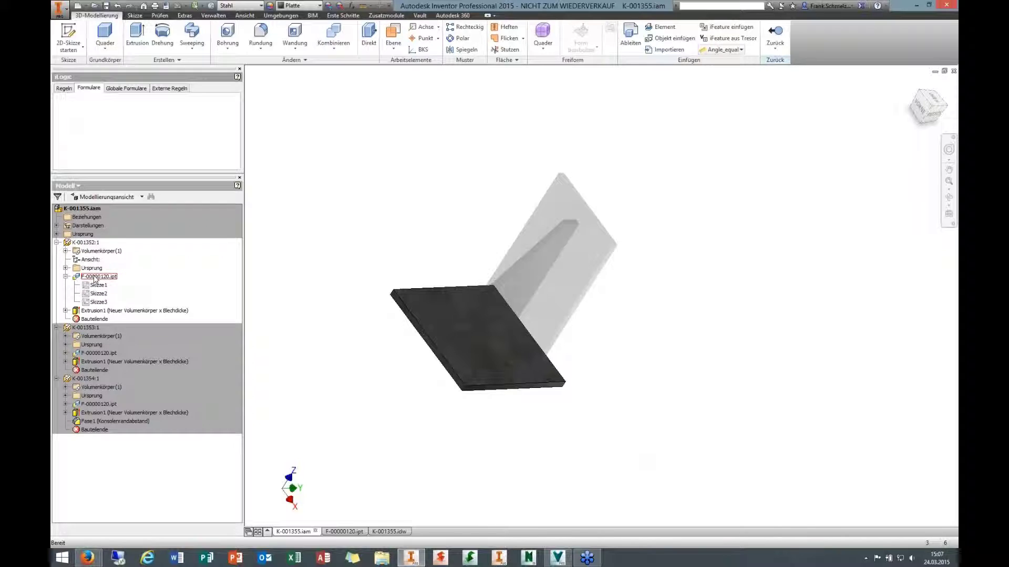
click(90, 279)
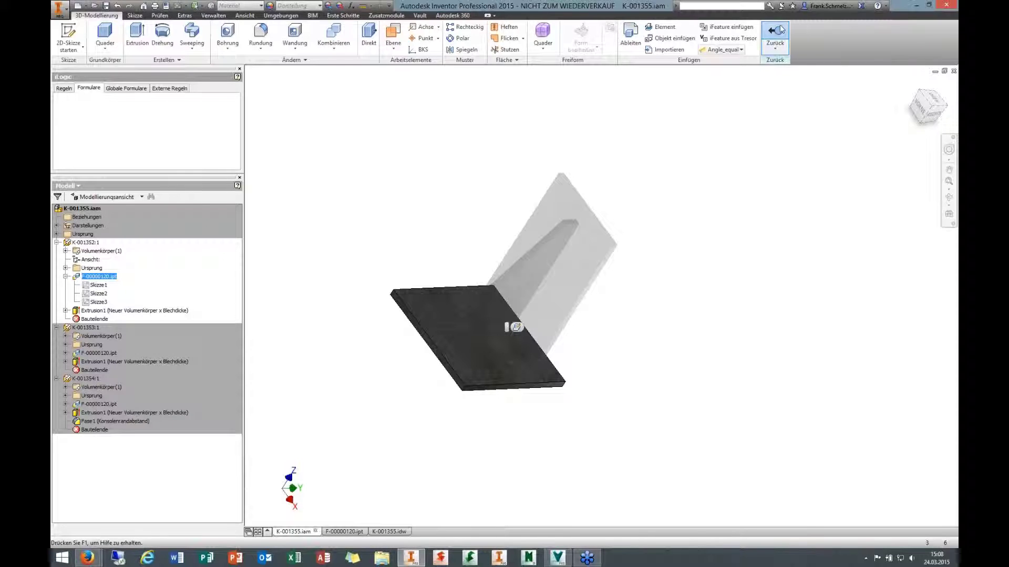
double_click(736, 368)
Step: Examine the three sketches and their parameter-driven dimensions in the frame part F-00000120.ipt
click(344, 531)
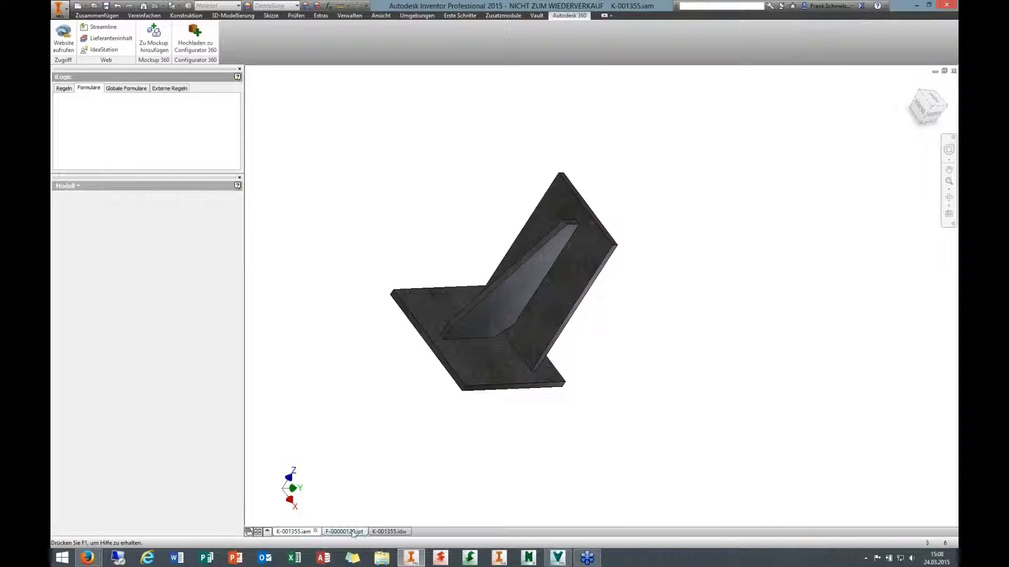
middle_drag(590, 349, 578, 358)
scroll(578, 359, down, 5)
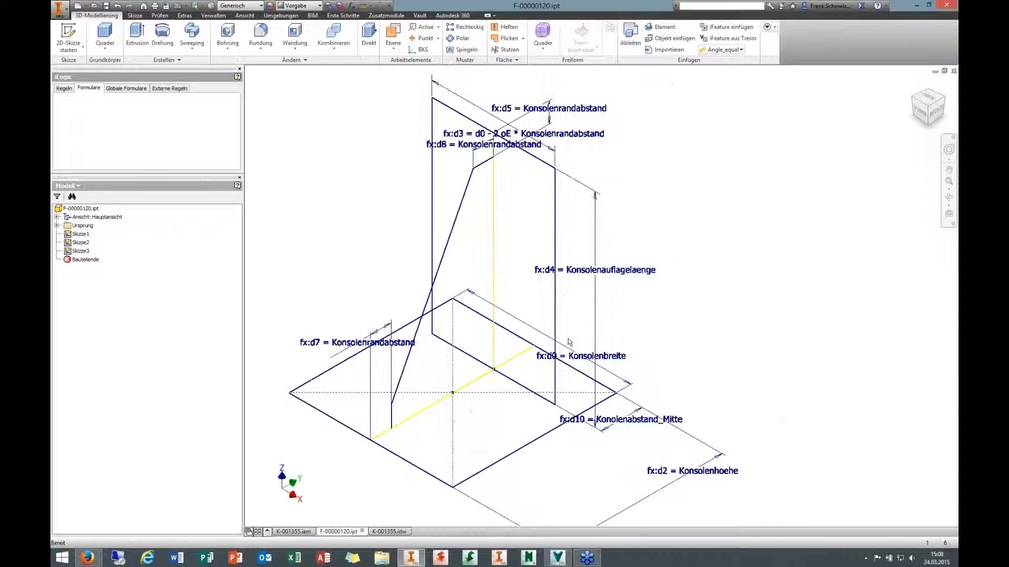
scroll(481, 328, up, 3)
middle_drag(482, 328, 547, 317)
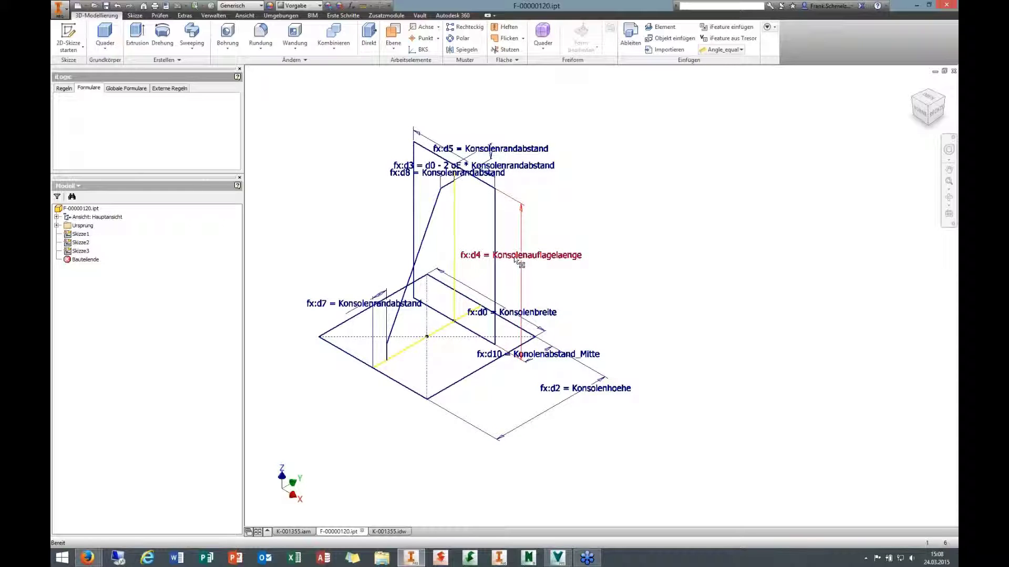
click(81, 234)
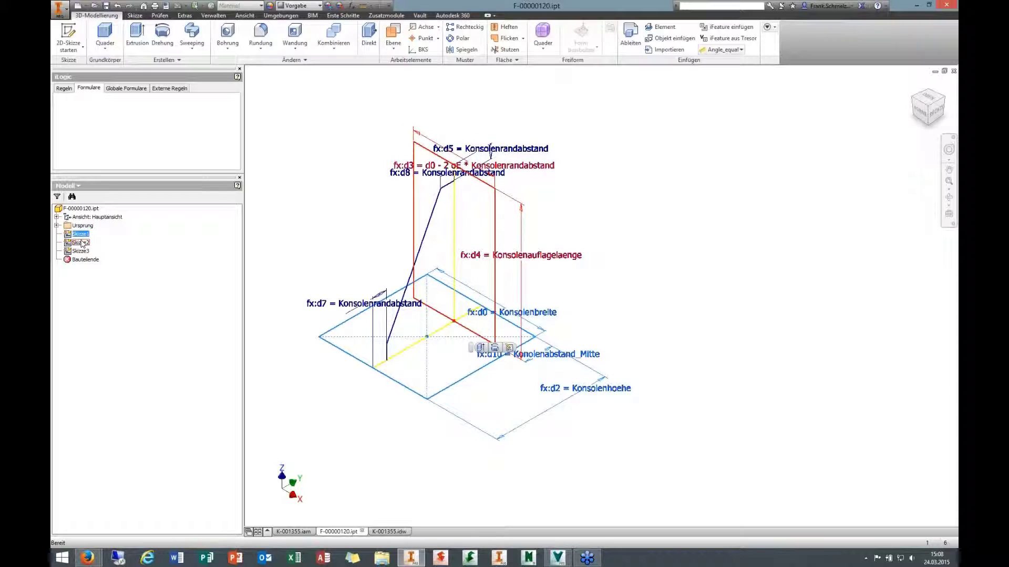
click(80, 242)
click(82, 251)
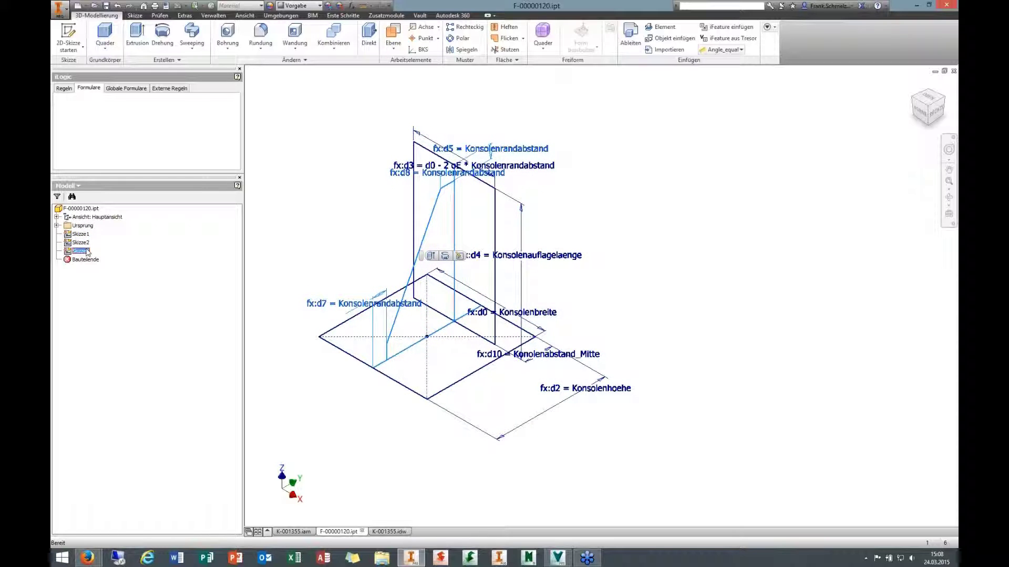
mouse_move(364, 263)
middle_down()
mouse_move(386, 259)
mouse_move(344, 260)
middle_up()
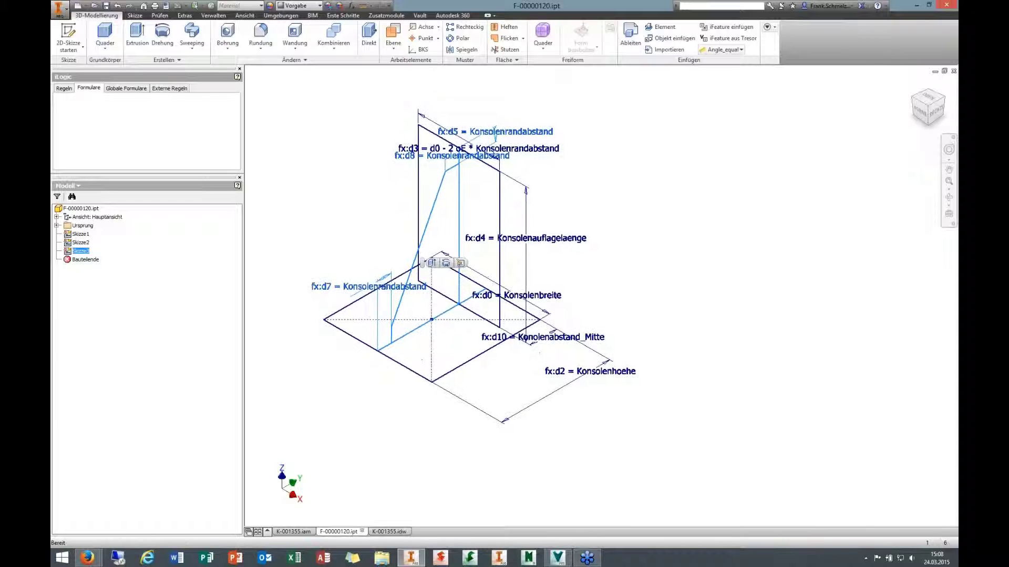
Step: Set the user parameters Blechdicke to 15 mm and Konsolenhoehe to 300 mm in the frame part
click(351, 7)
drag(522, 73, 292, 39)
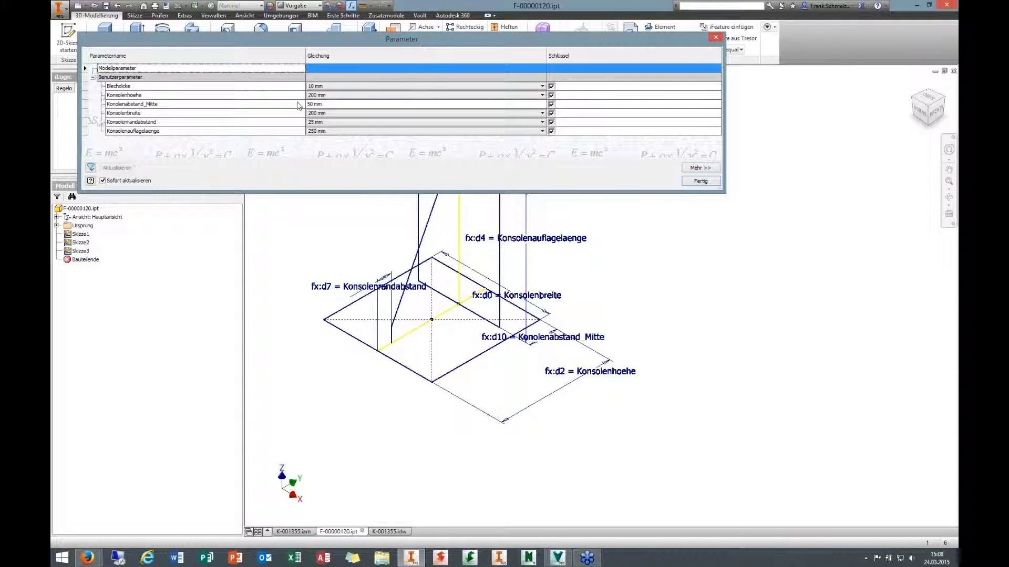
click(542, 86)
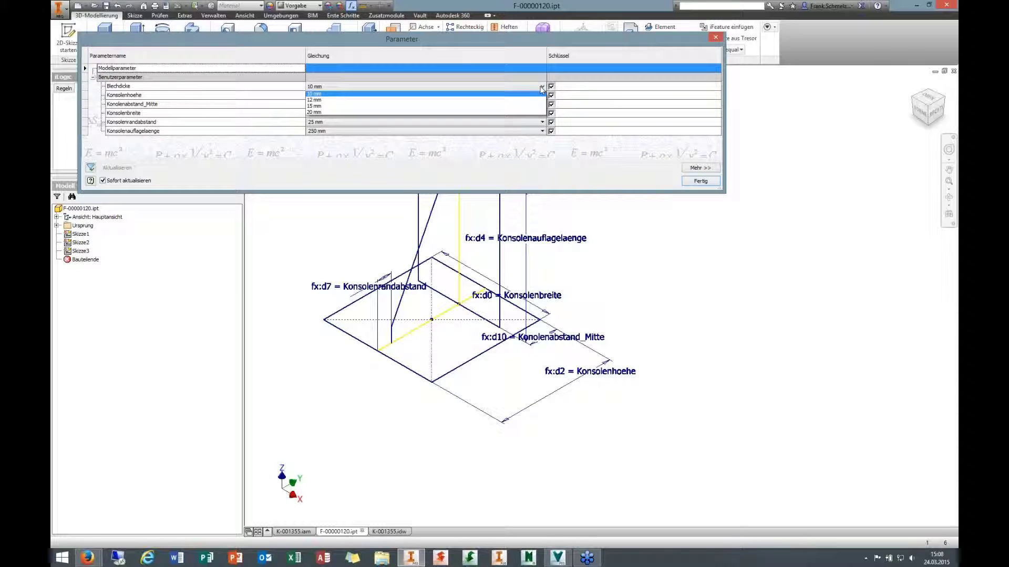
click(473, 101)
click(473, 86)
click(465, 108)
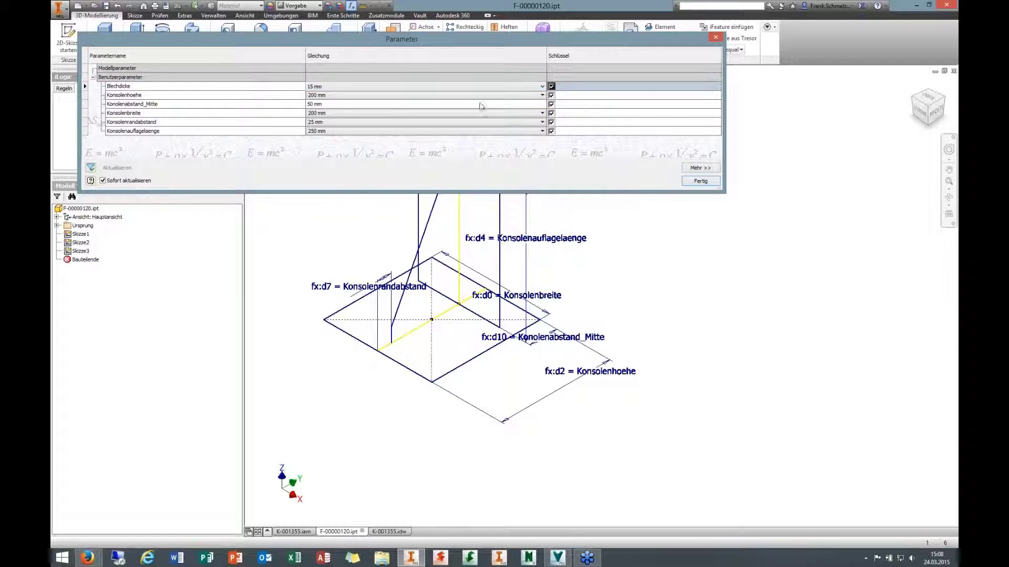
click(325, 95)
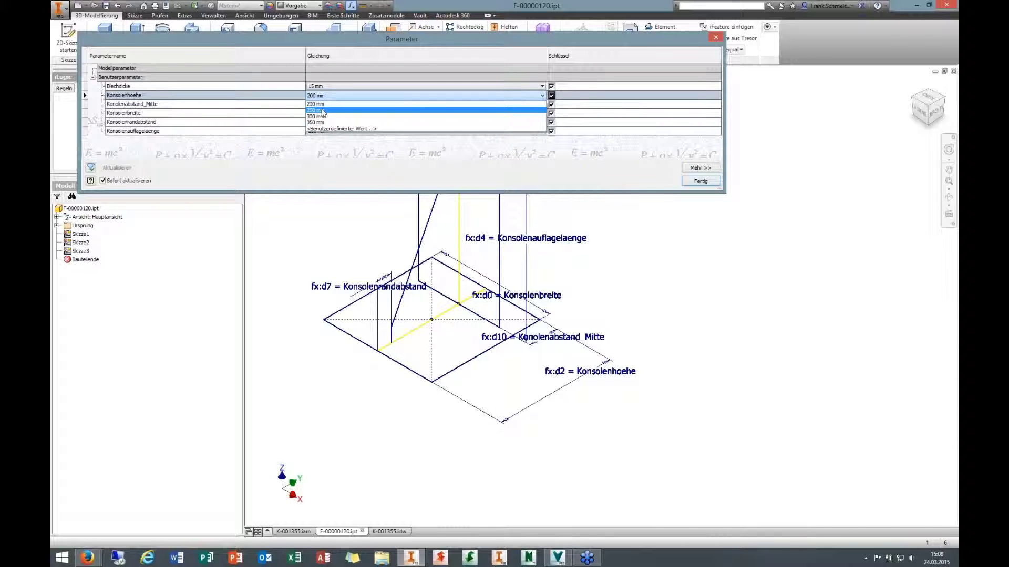
click(313, 116)
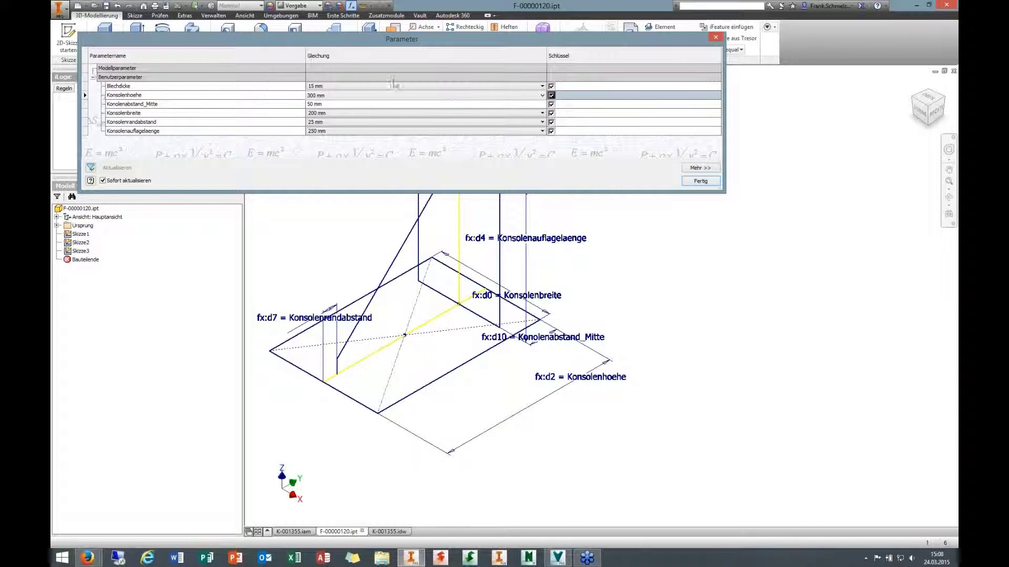
Step: Set the user parameter Konsolenbreite to 150 mm after trying 250 mm
click(344, 115)
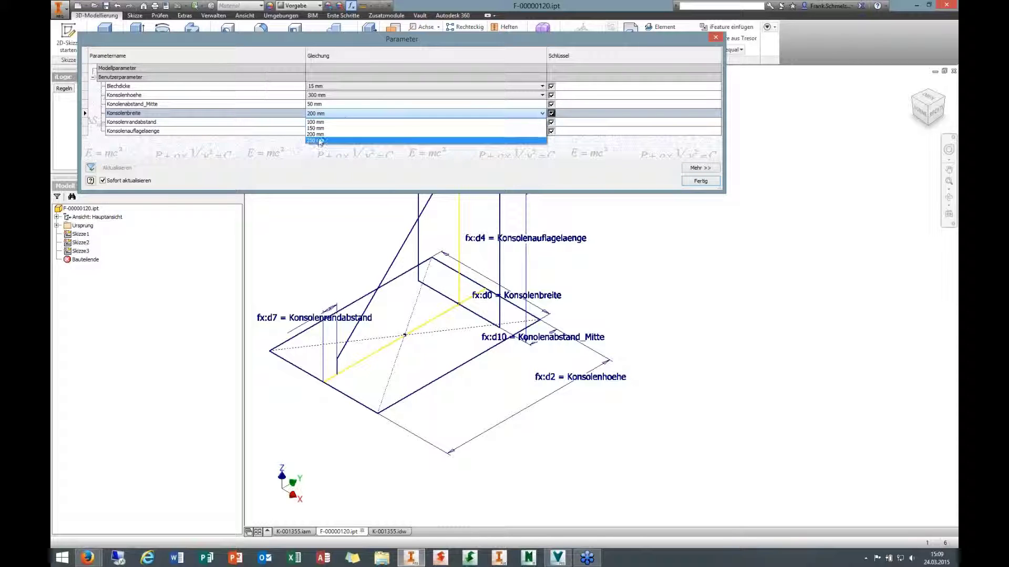
click(320, 141)
click(321, 132)
click(321, 131)
click(322, 114)
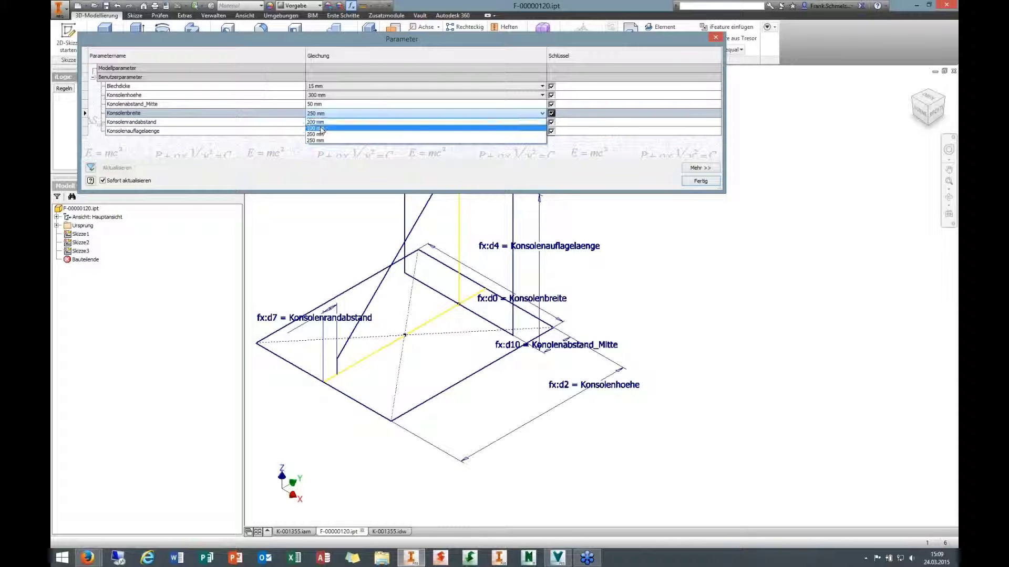
click(320, 129)
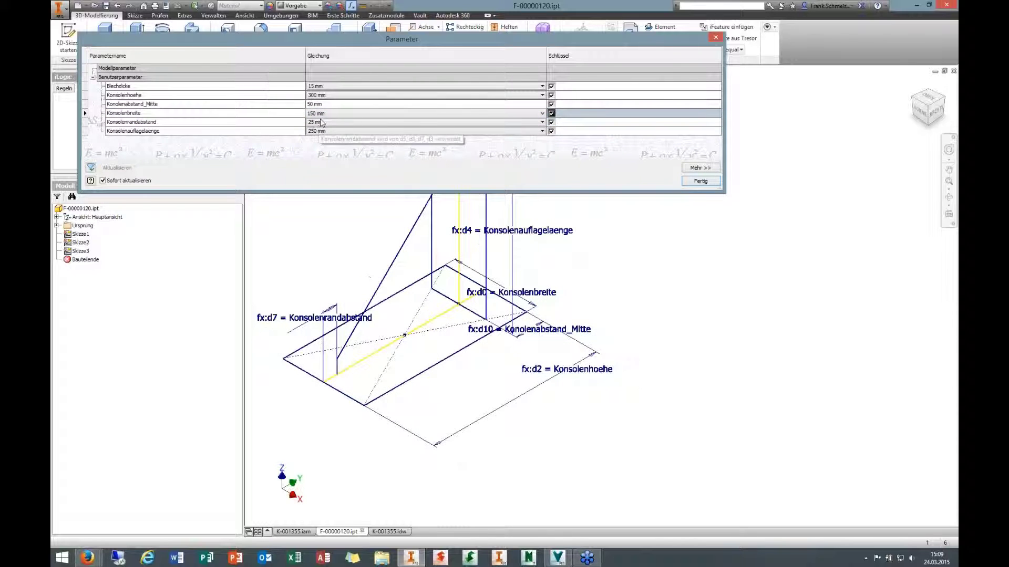
Step: Set the user parameter Konsolenauflagelaenge to 150 mm and finish editing the parameters
click(324, 131)
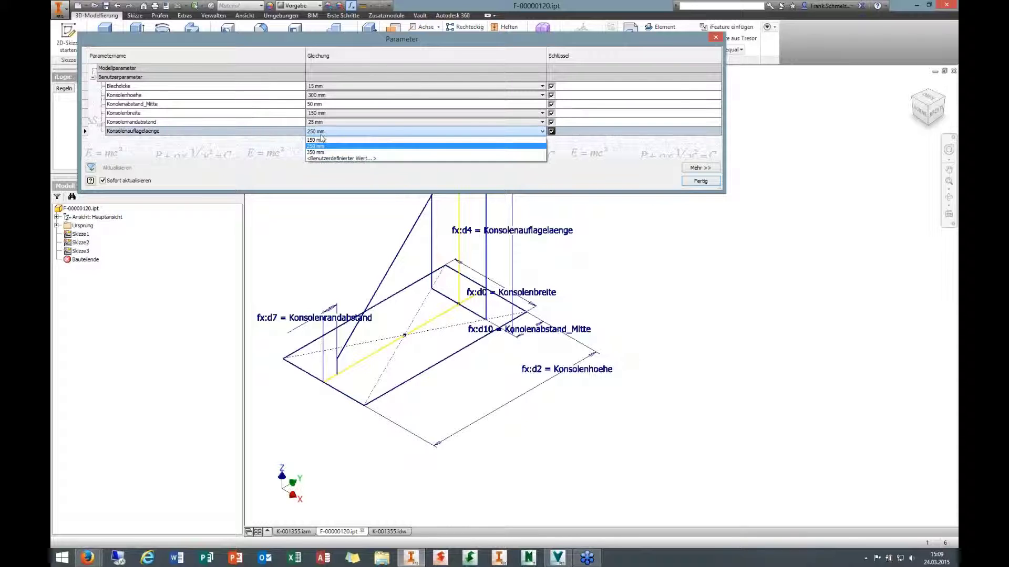
click(315, 141)
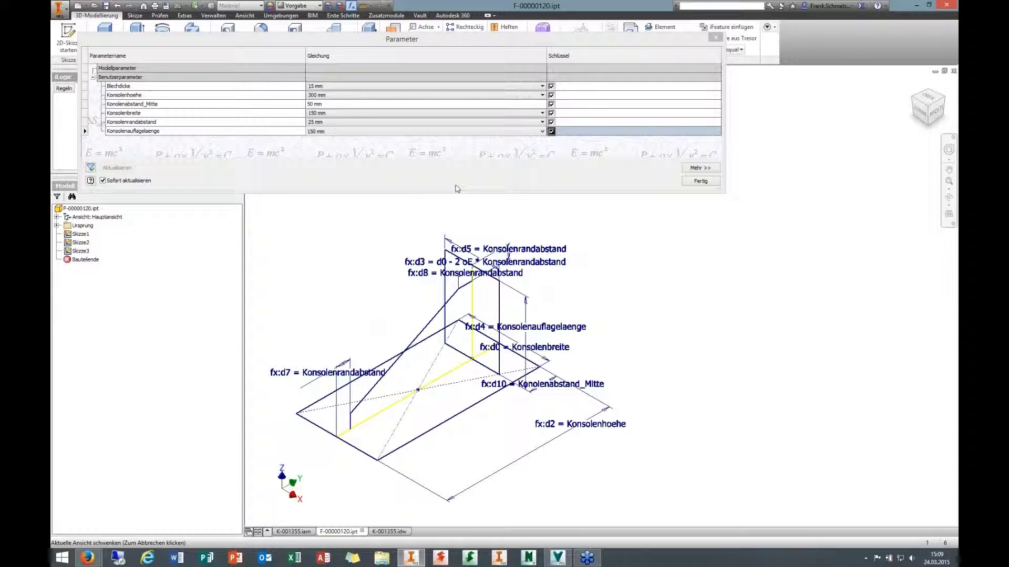
click(701, 181)
middle_drag(641, 342, 707, 277)
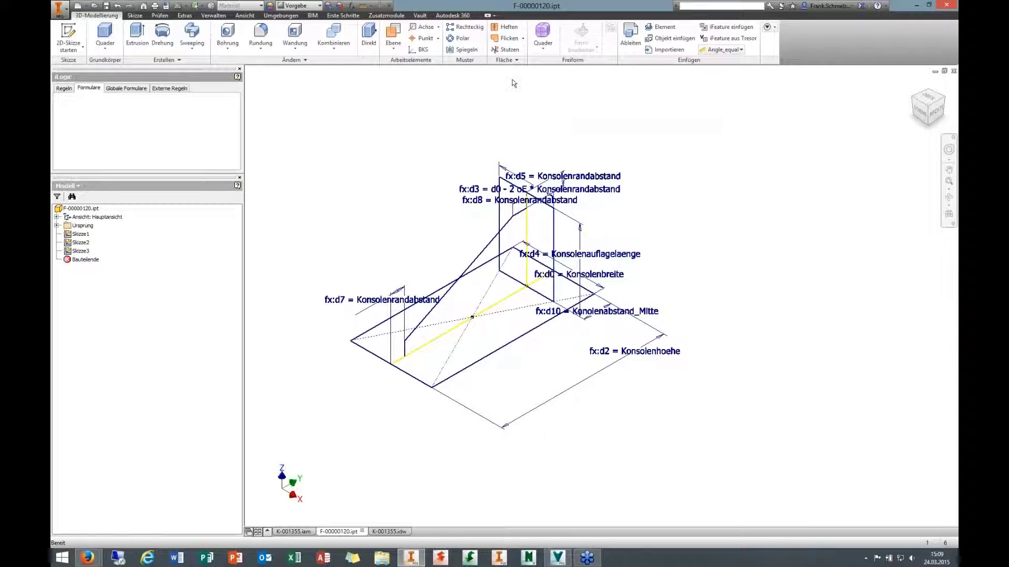
Step: Update assembly K-001355.iam with the changed frame parameters and check the resized bracket from another side
click(302, 532)
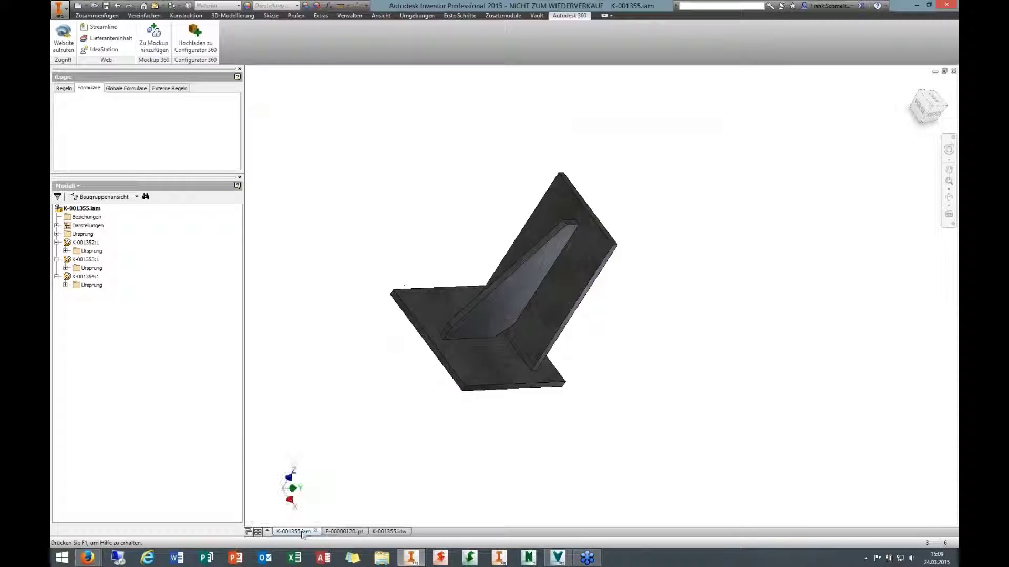
click(155, 5)
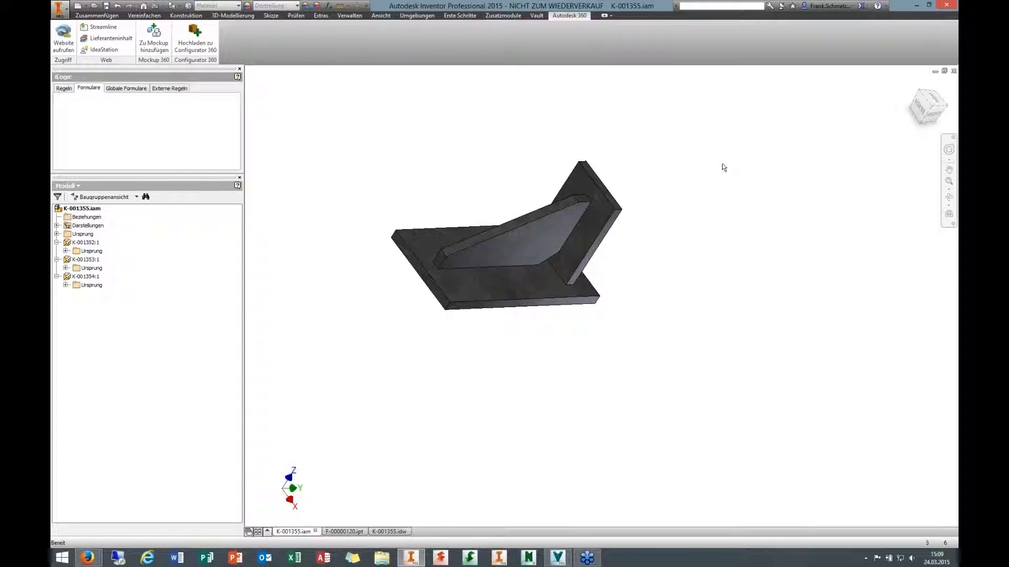
click(922, 117)
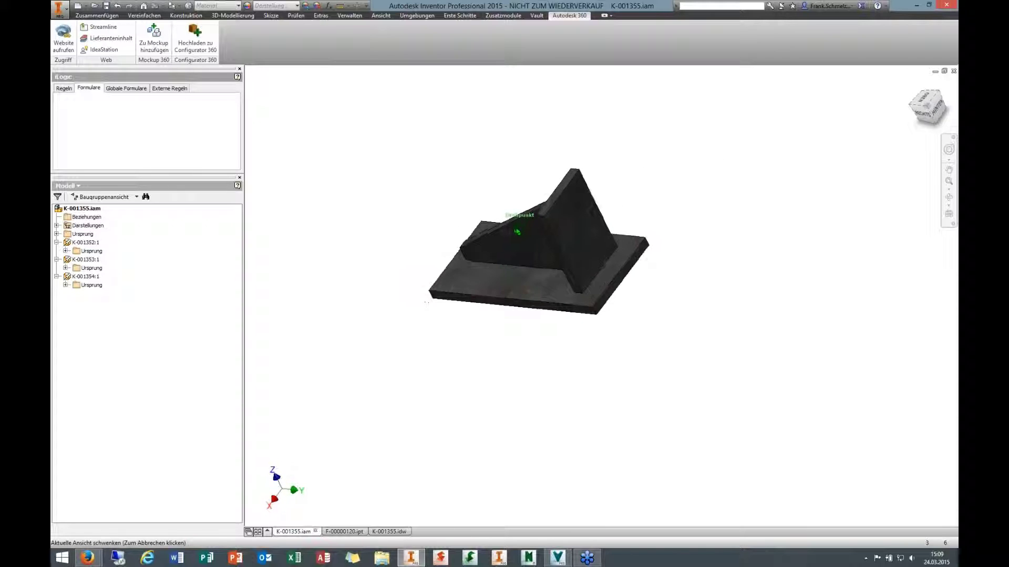
drag(581, 248, 501, 243)
scroll(501, 242, up, 3)
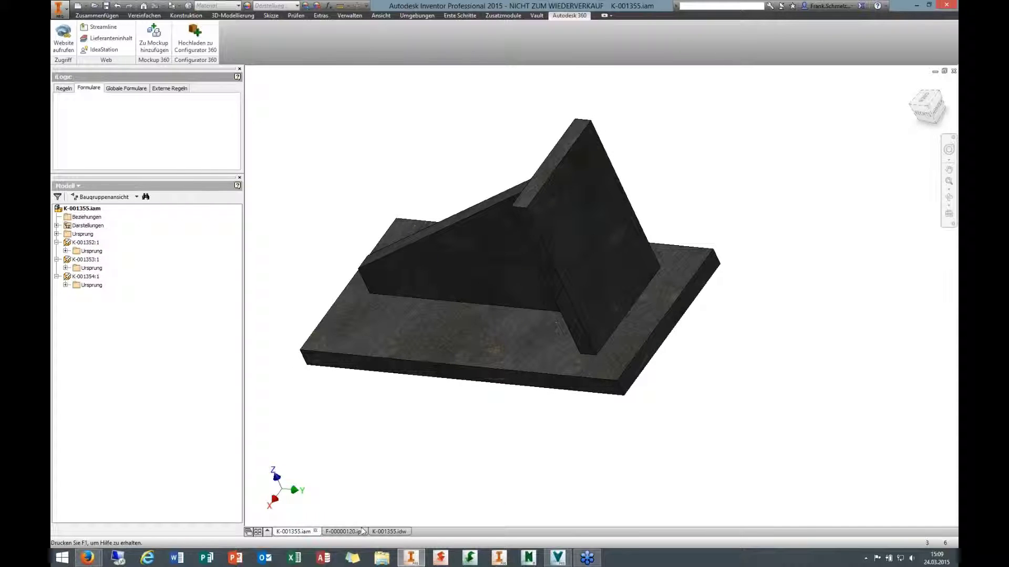
Step: Start the upload of assembly K-001355.iam to Configurator 360, saving the assembly and its dependent files
click(193, 44)
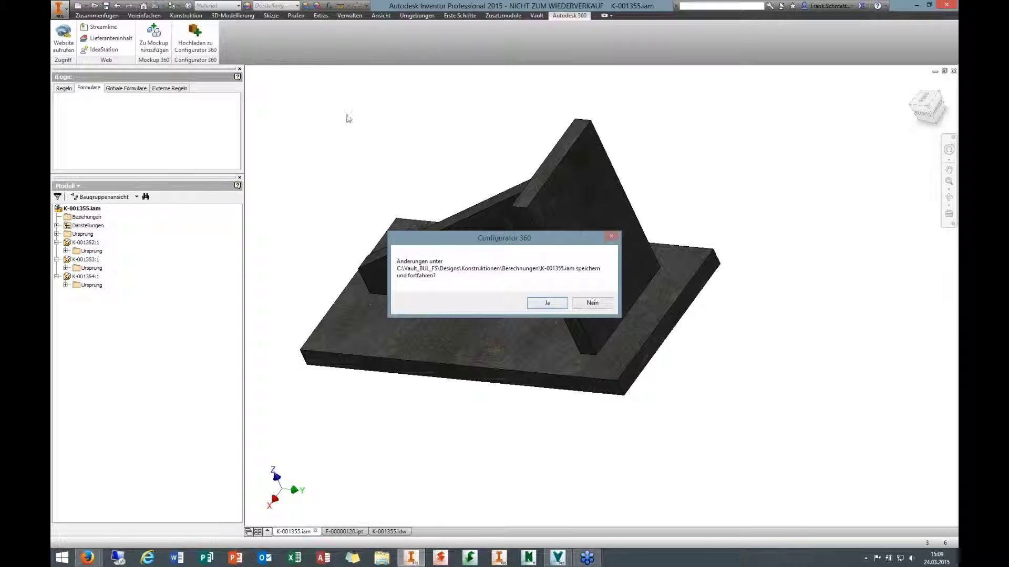
click(547, 304)
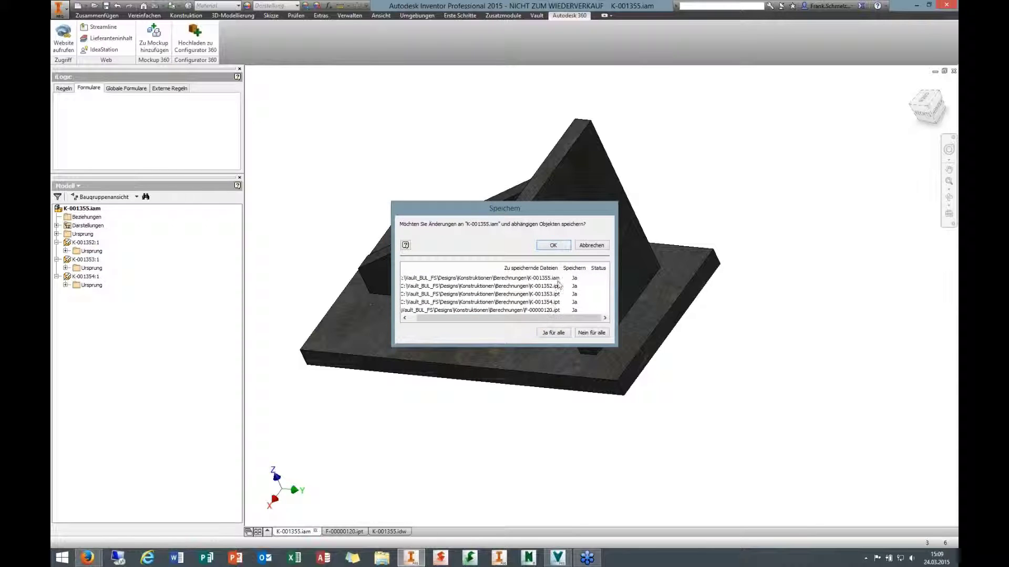
click(557, 245)
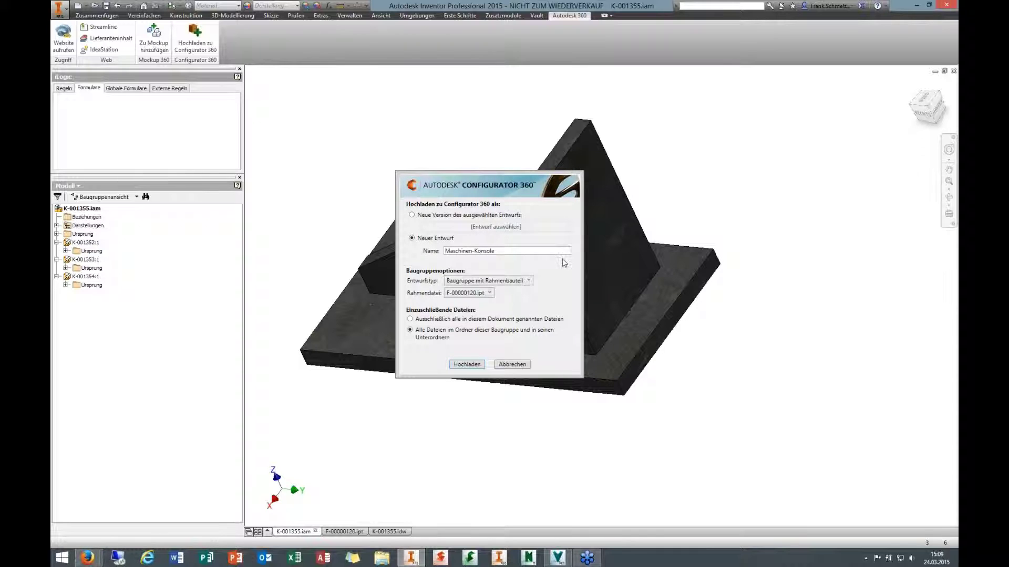
Step: Review the existing Configurator 360 designs that can be chosen for uploading a new version
click(412, 216)
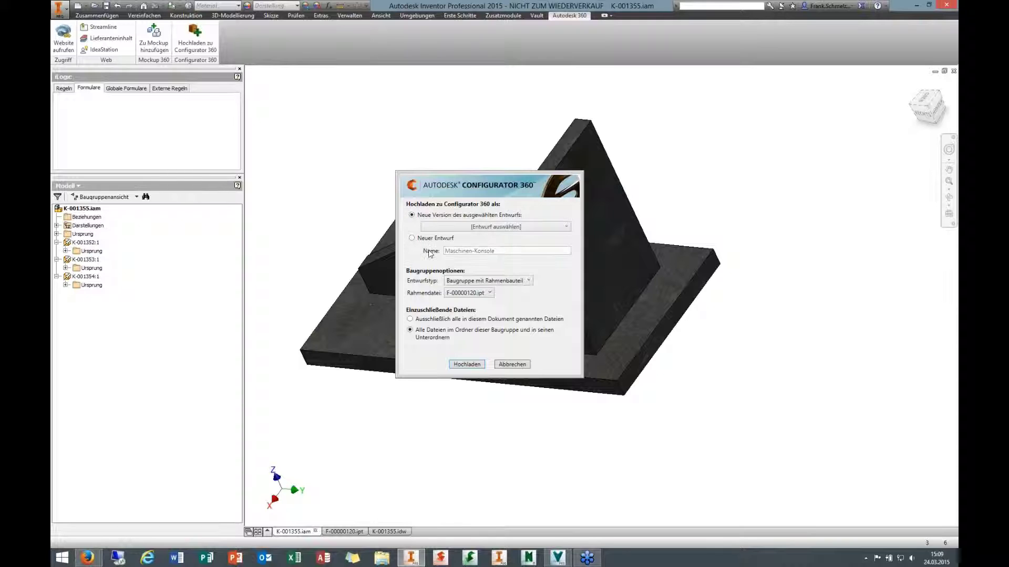
click(565, 227)
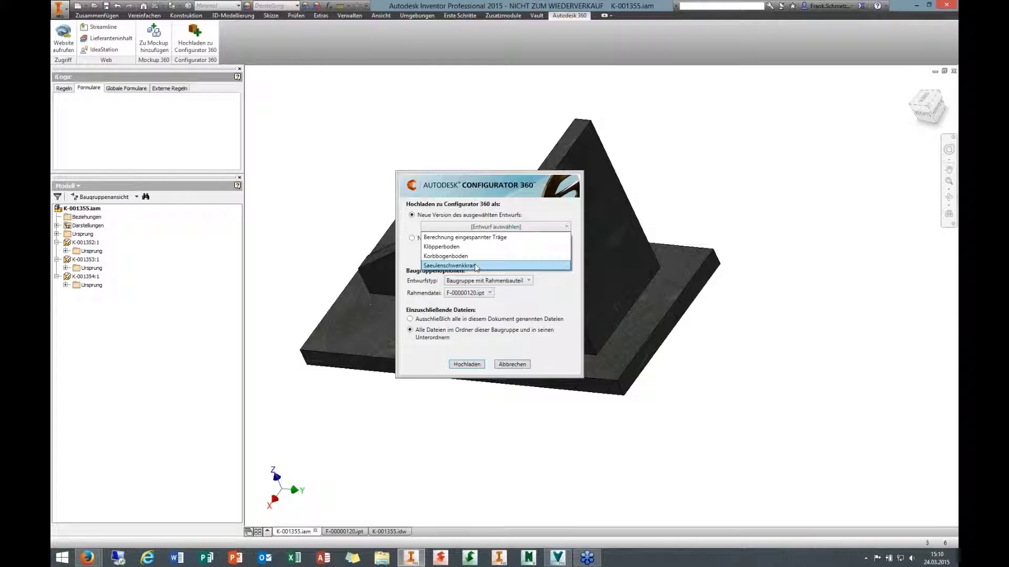
click(411, 242)
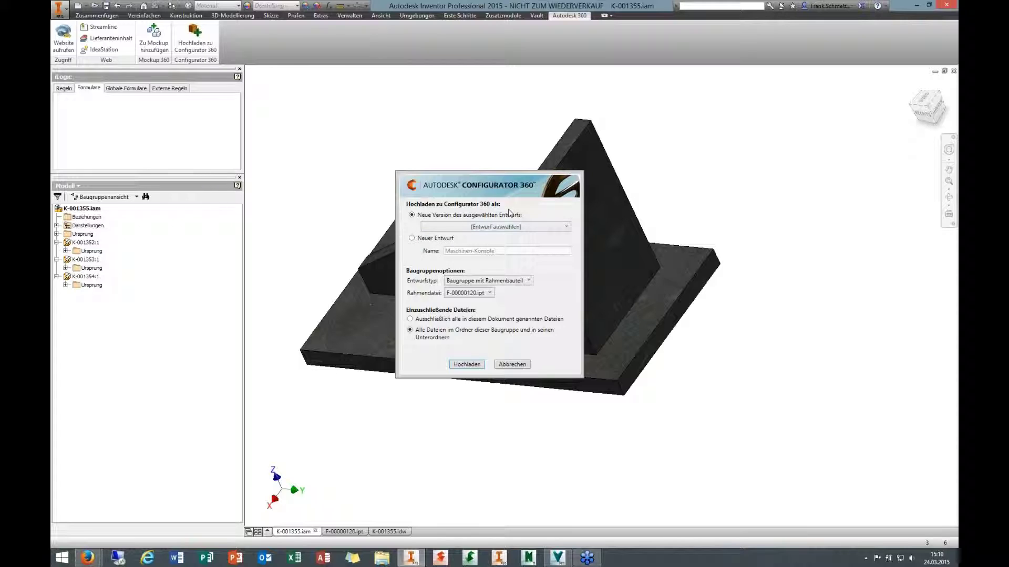
Step: Set the Configurator 360 upload to a new design with the name Maschinen-Konsole
click(412, 238)
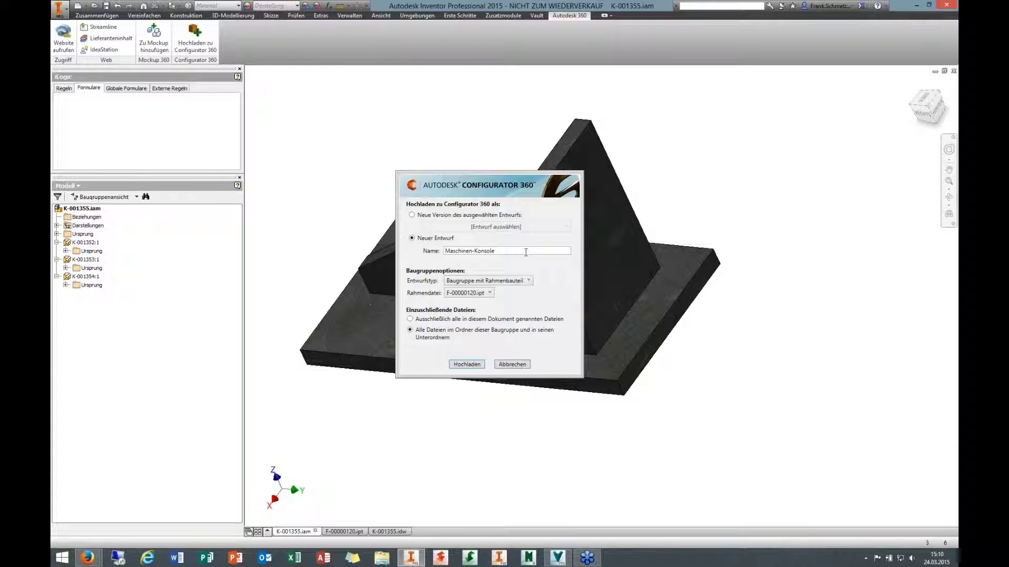
drag(525, 251, 369, 260)
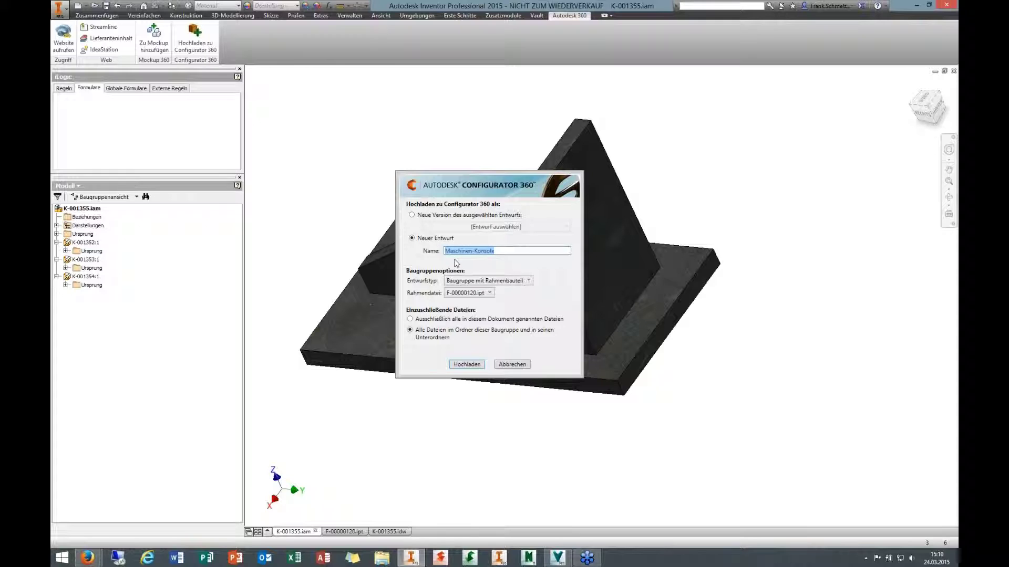
Step: Try the design type Baugruppe for the upload, then return it to Baugruppe mit Rahmenbauteil
click(528, 282)
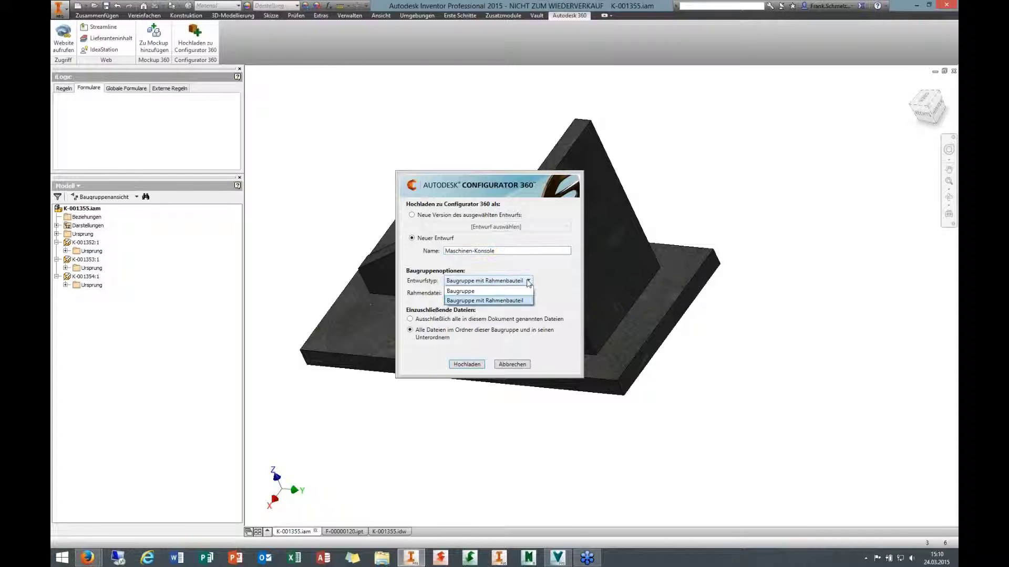
click(496, 291)
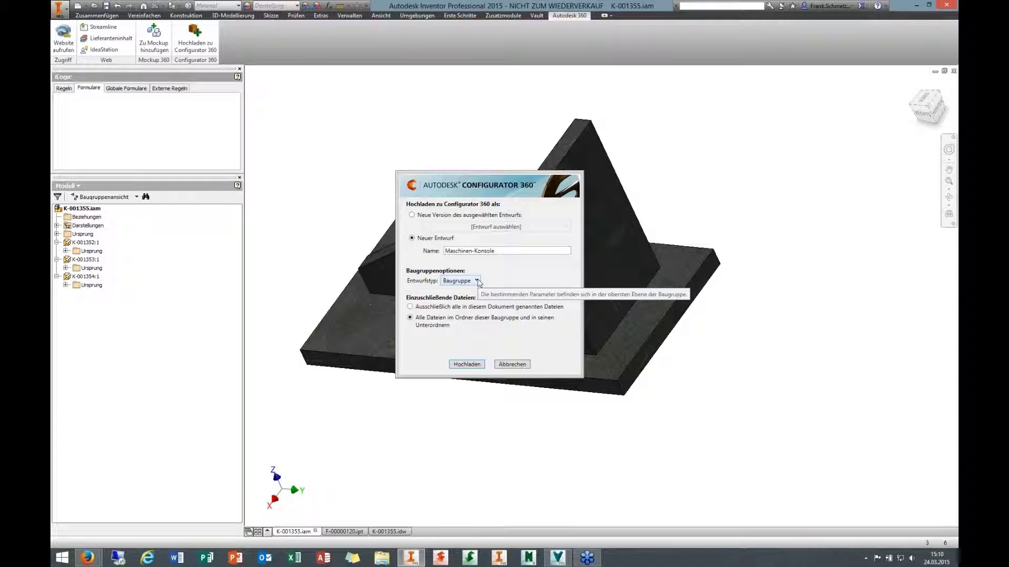
click(477, 282)
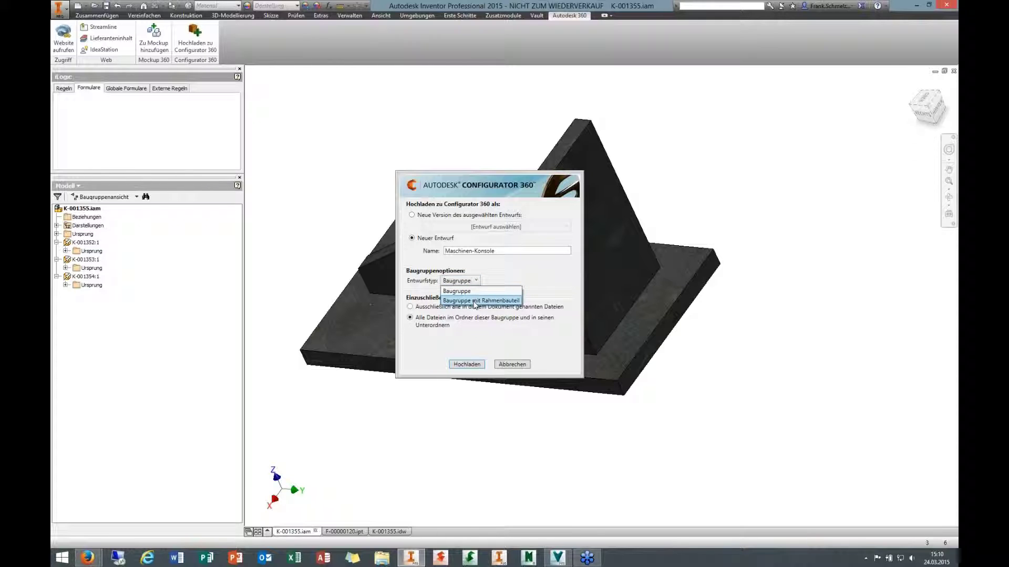
click(475, 301)
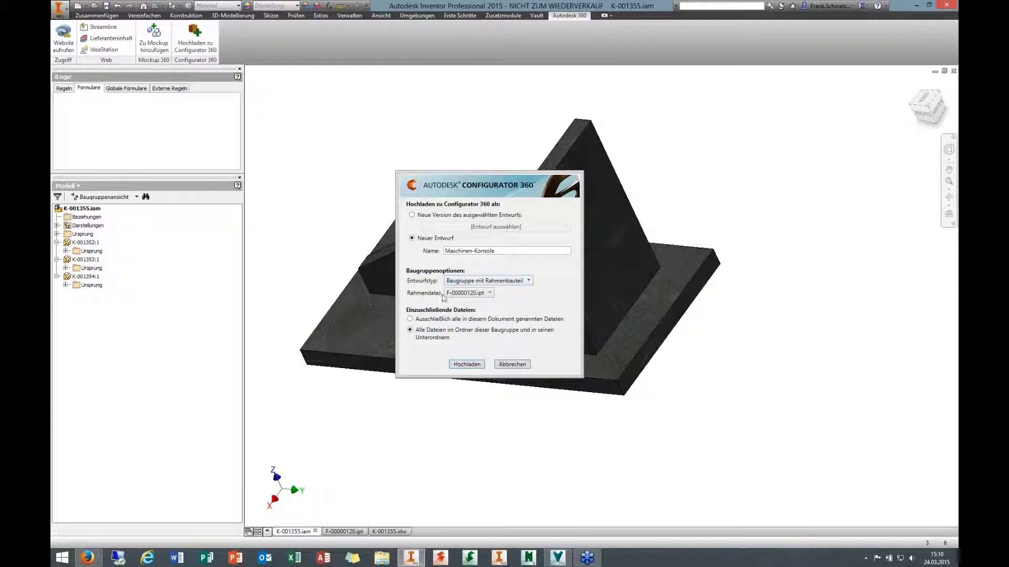
Step: Upload the design with frame file F-00000120.ipt, including all files in the assembly's folder and its subfolders
click(490, 294)
click(504, 305)
click(410, 331)
click(465, 364)
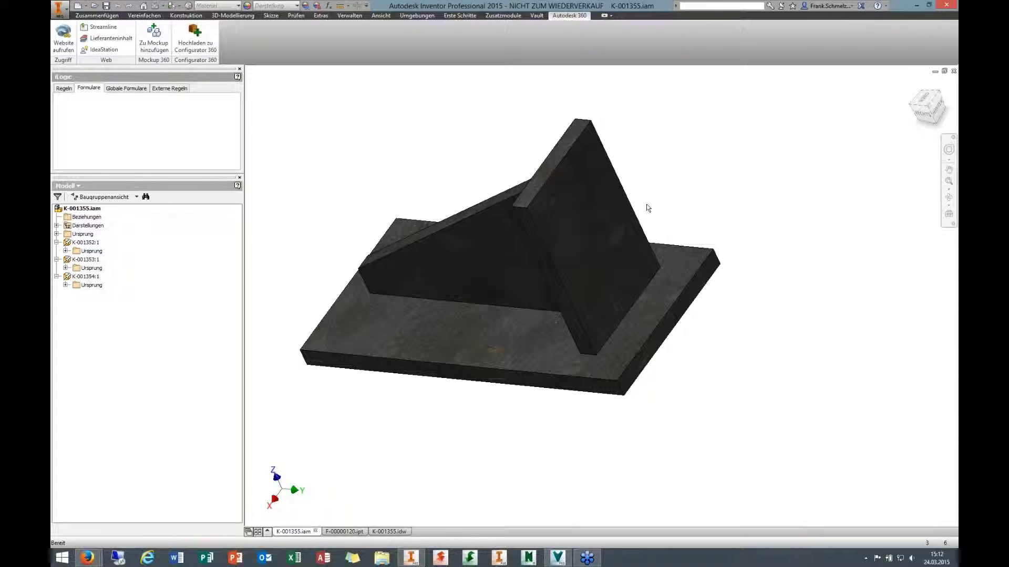
Step: Switch to the Configurator 360 designs page in Firefox and close the page showing the Saeulenschwenkkran configuration
mouse_move(94, 562)
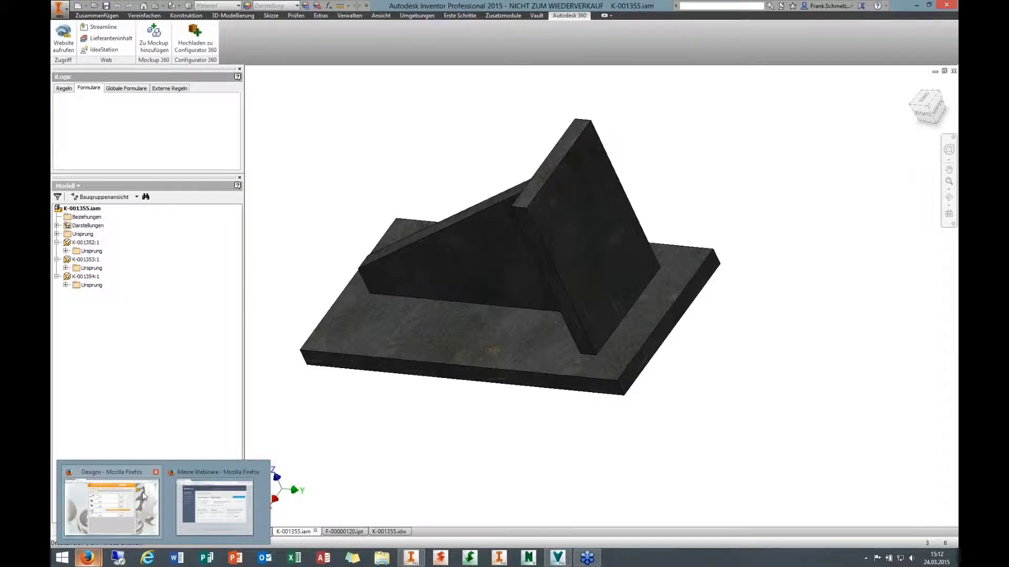
click(111, 507)
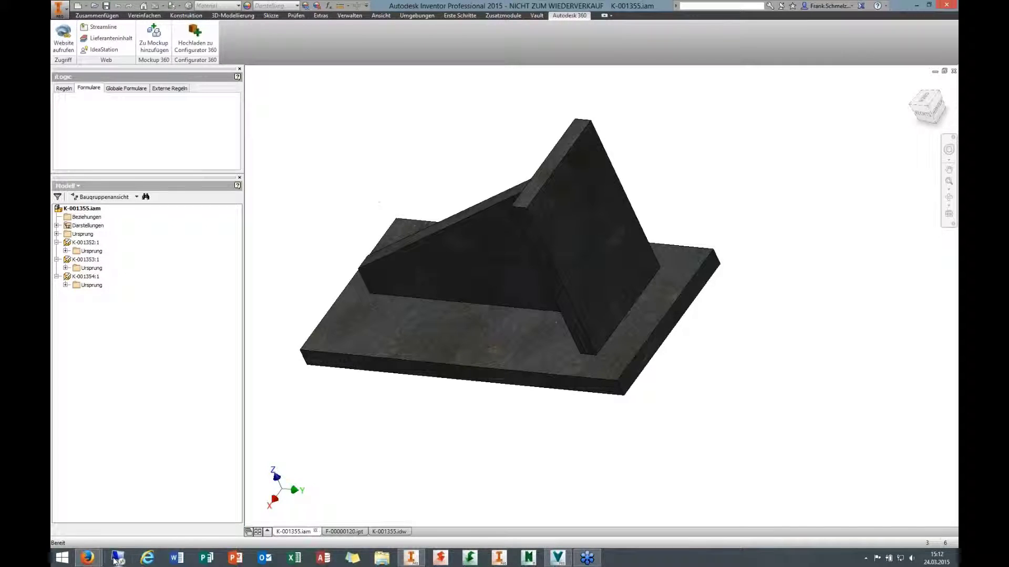
mouse_move(87, 558)
click(149, 495)
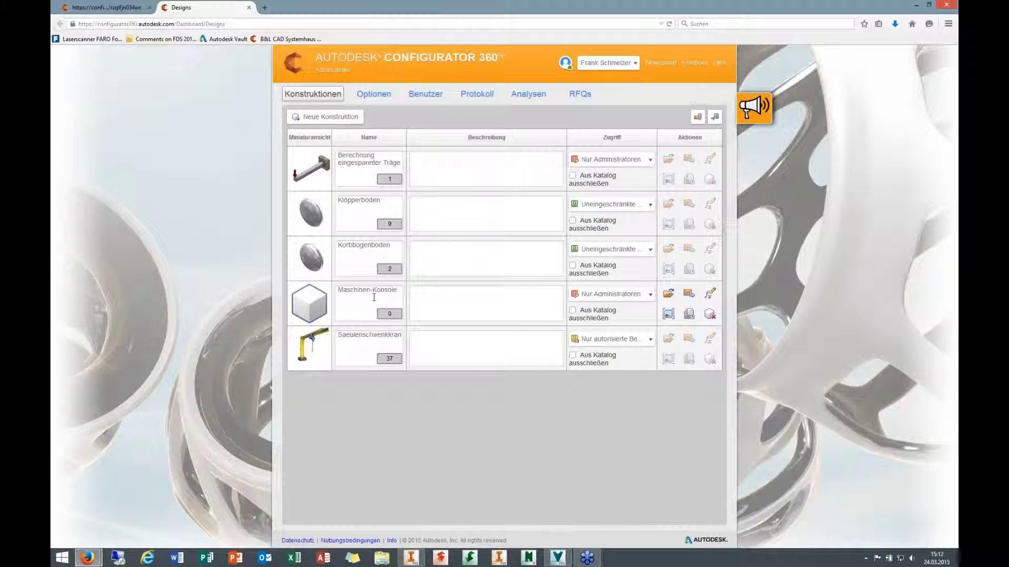
click(100, 7)
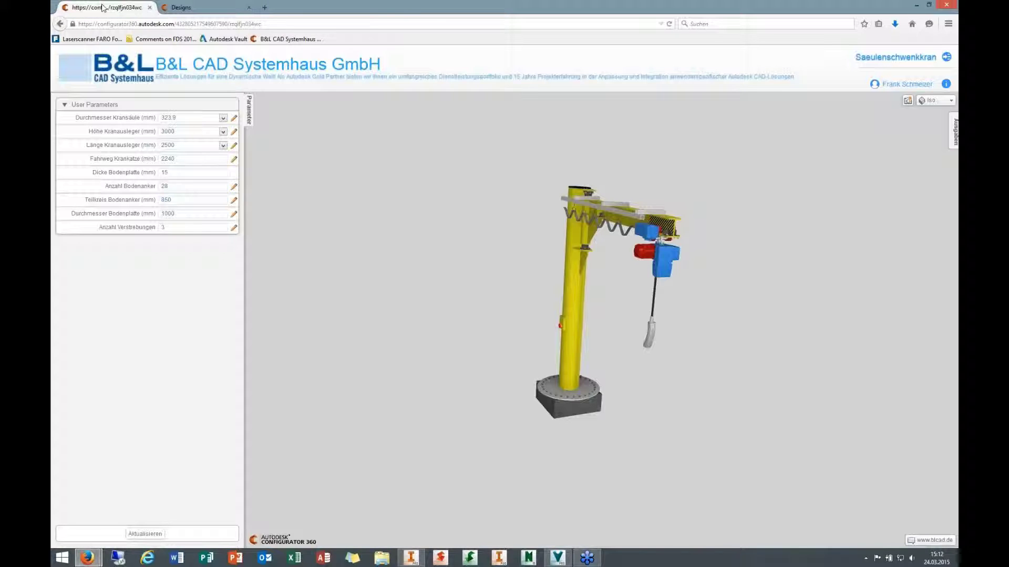
click(149, 7)
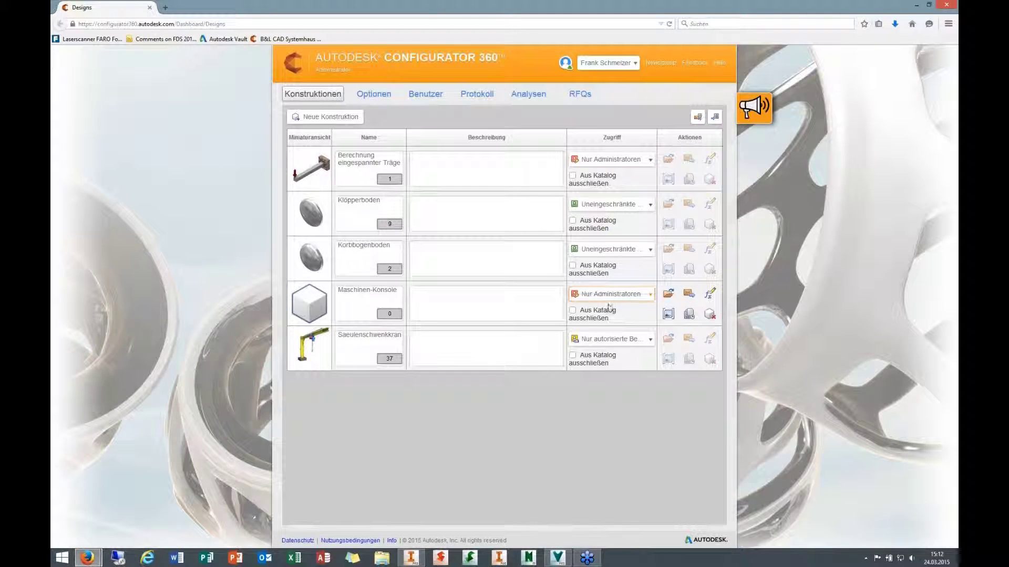
Step: Show the access options for the Maschinen-Konsole design
click(650, 294)
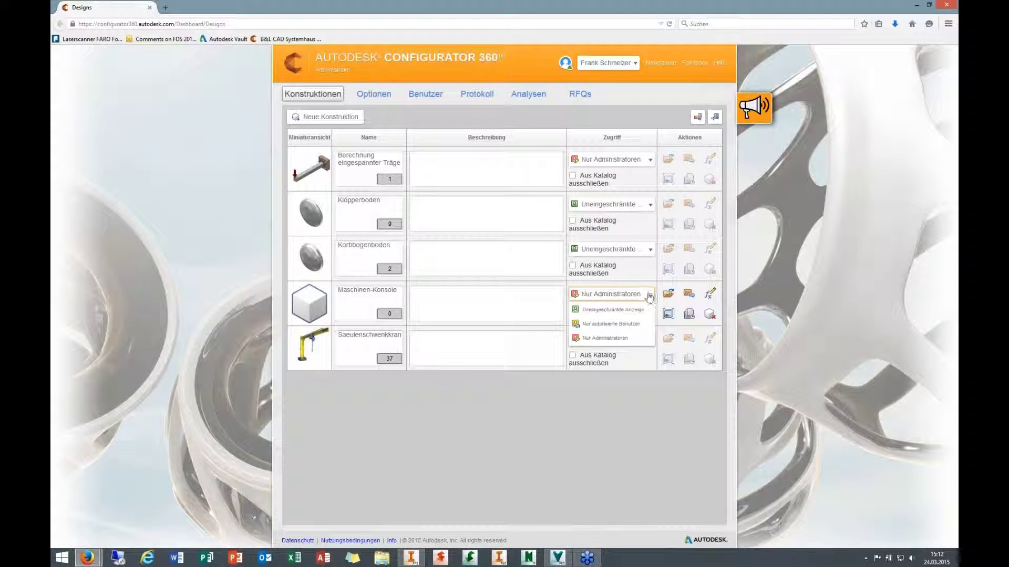